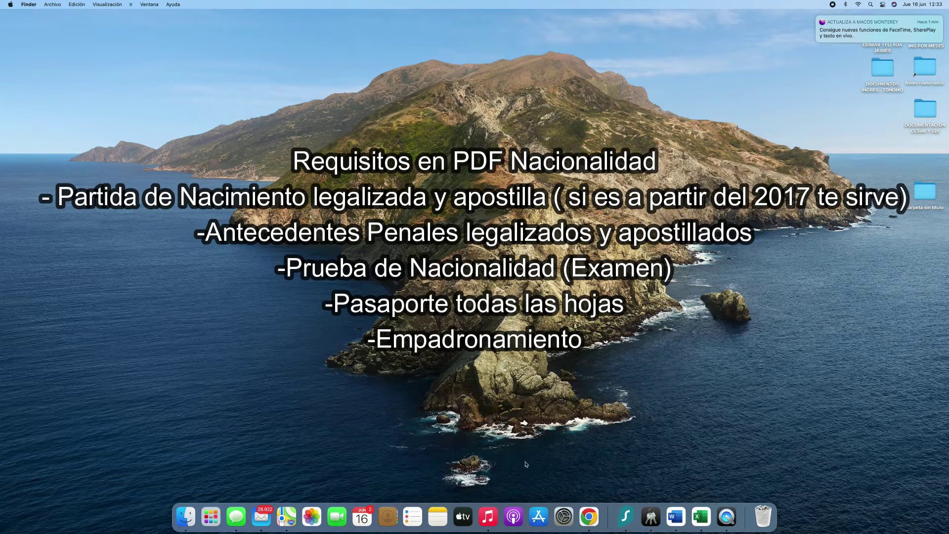
Switch to Chrome and open the "Nacionalidad española por residencia" procedure on the Ministerio de Justicia's Sede Electrónica.
click(589, 517)
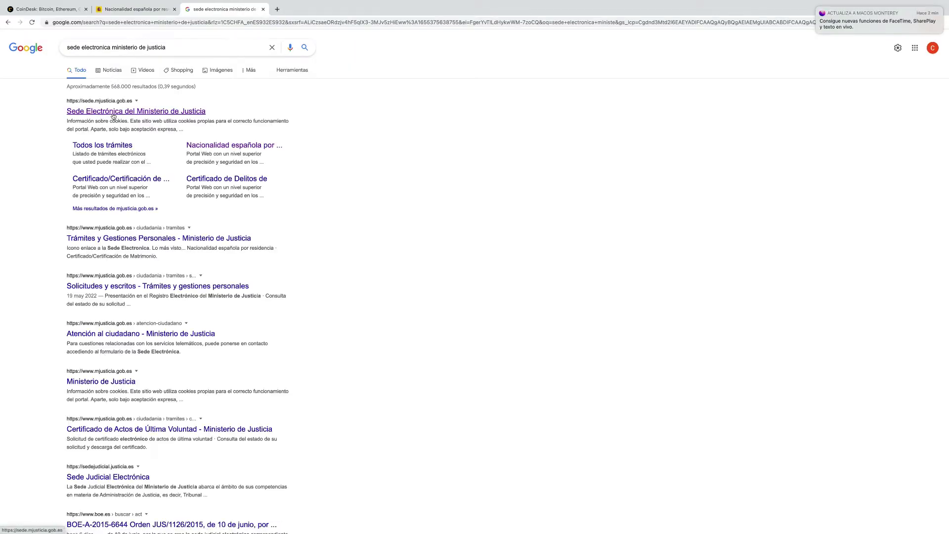
click(127, 113)
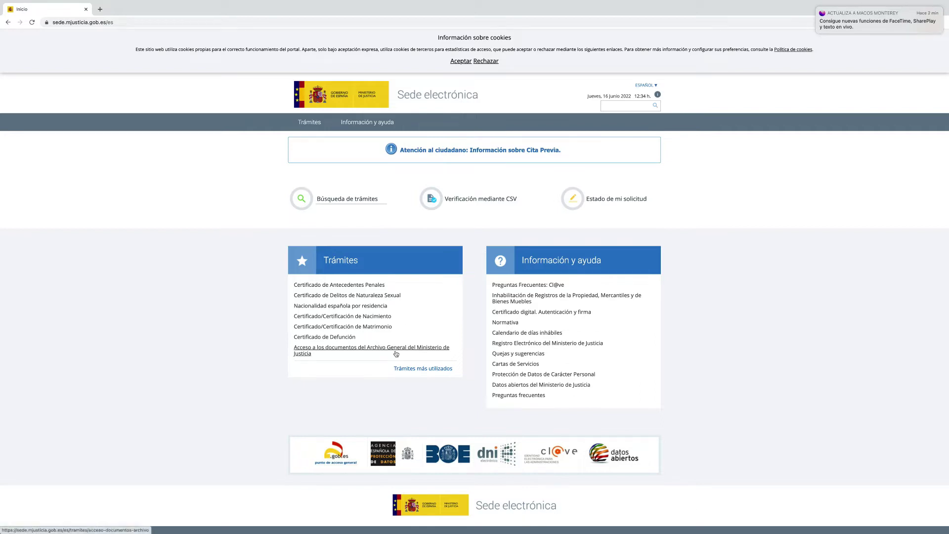
scroll(382, 363, down, 1)
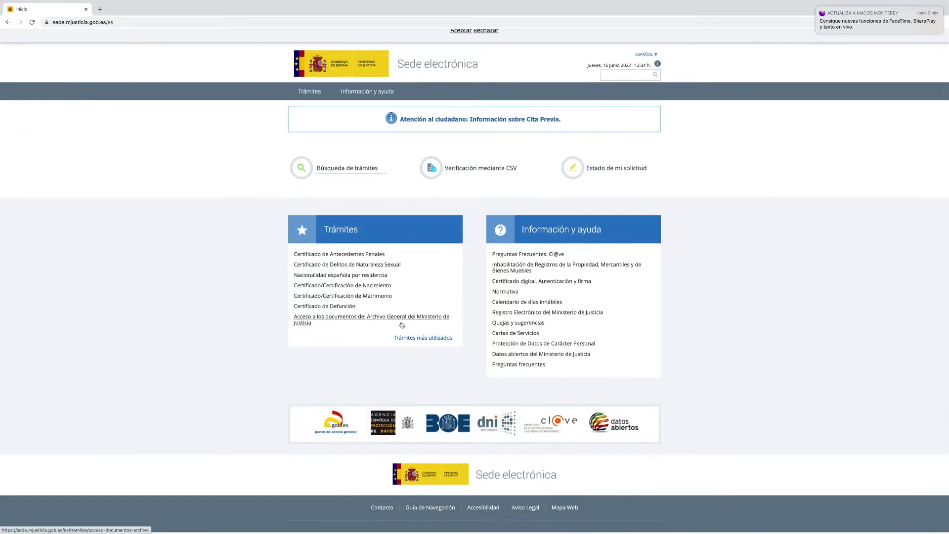
click(337, 277)
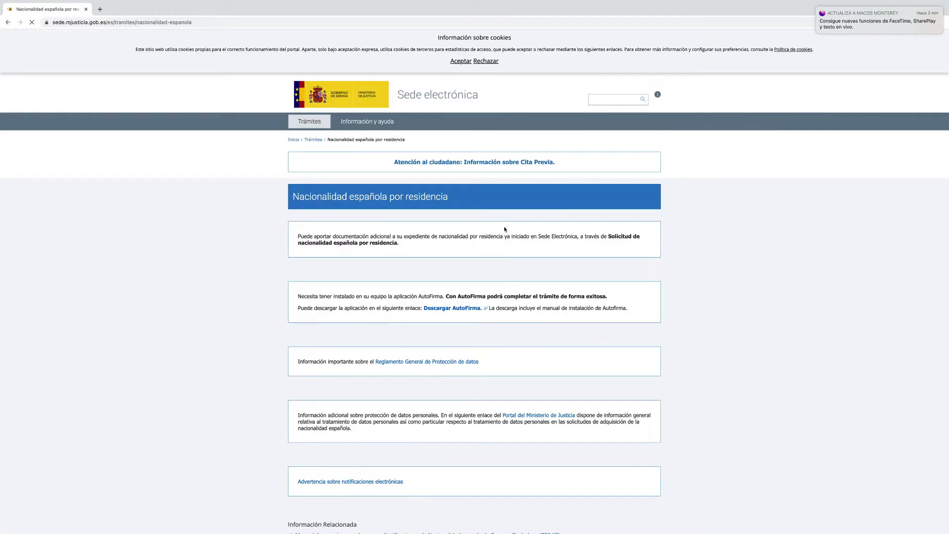
Open the online processing with digital certificate for the "Solicitud de nacionalidad española por residencia".
scroll(564, 274, down, 2)
scroll(448, 365, down, 1)
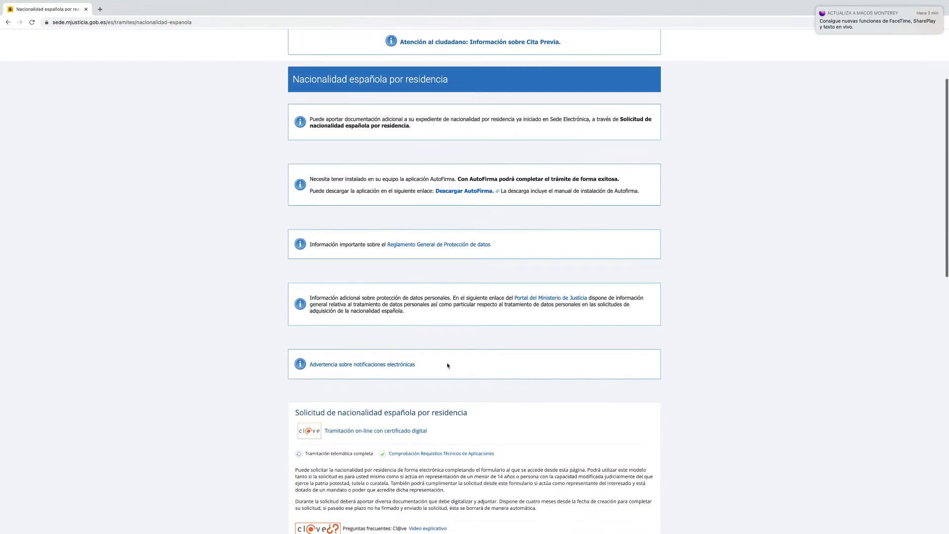
scroll(402, 275, down, 2)
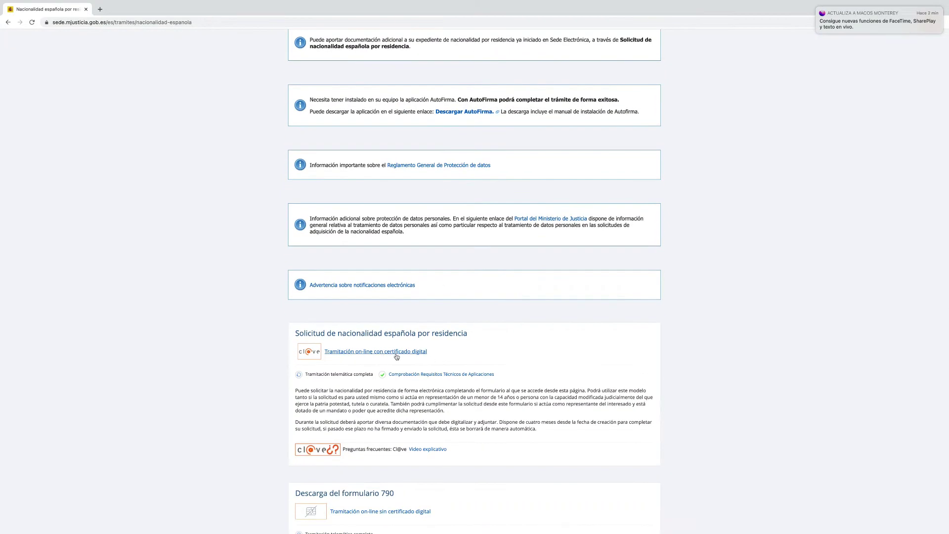
click(392, 352)
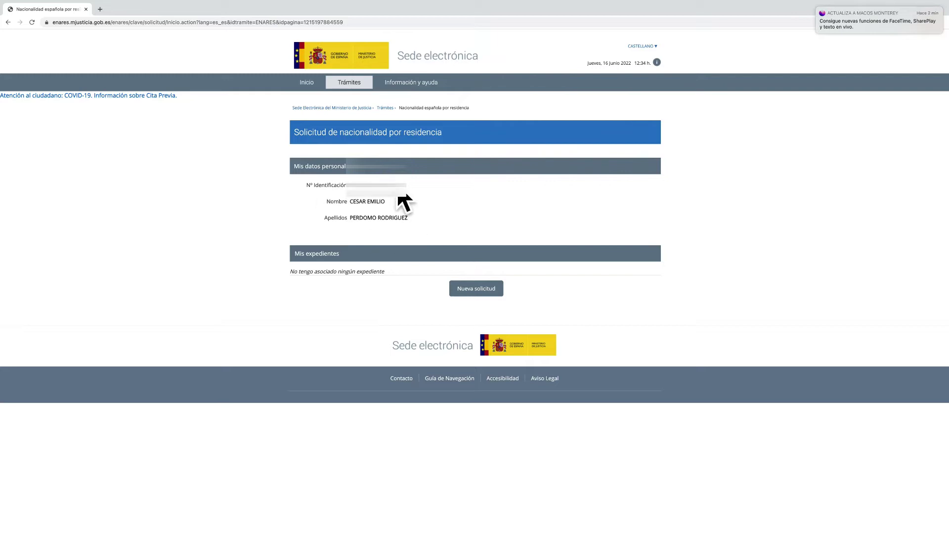
Create a new nationality application with the option "Realizada por el interesado".
click(467, 290)
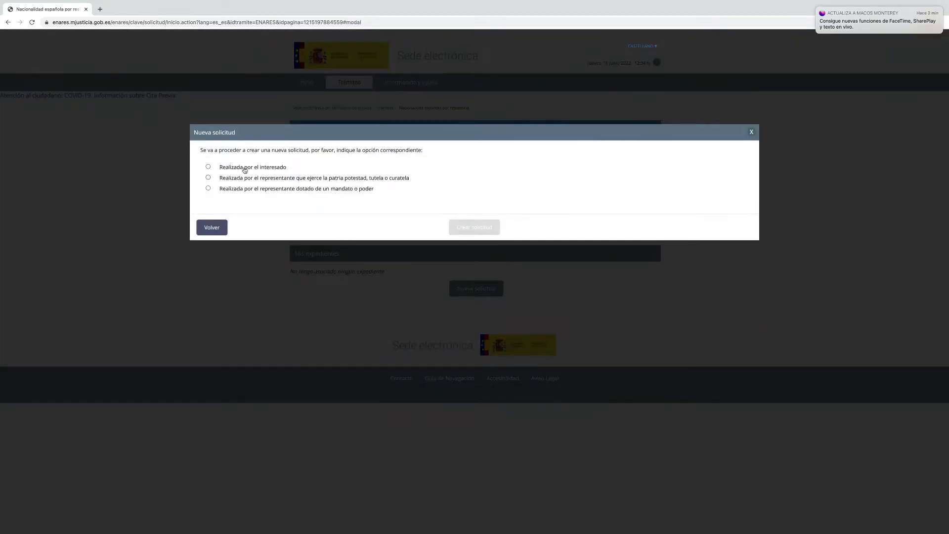
click(225, 168)
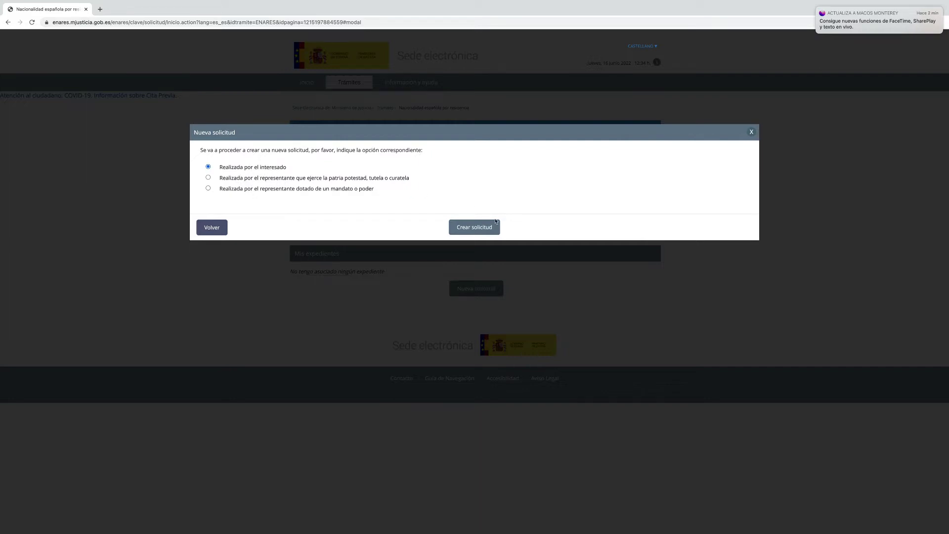
click(475, 227)
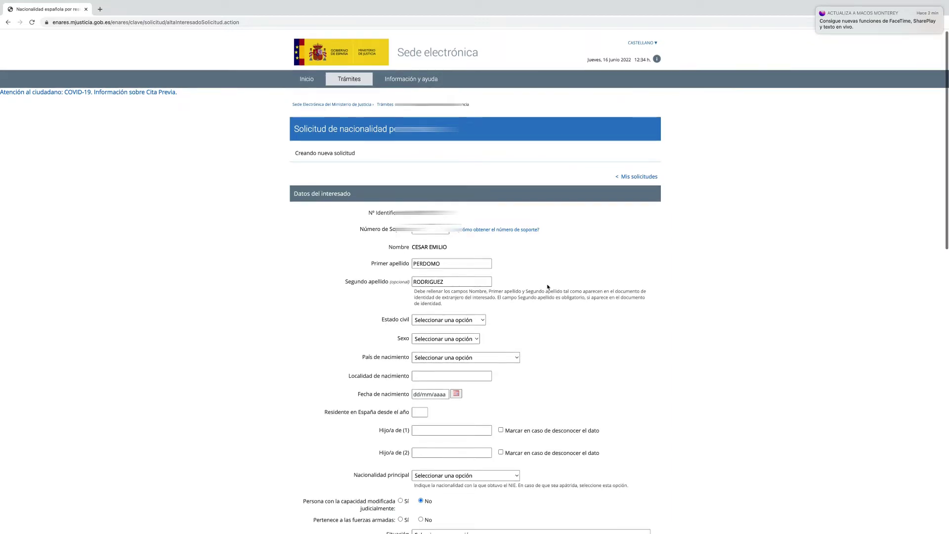
Choose "El interesado/a tiene dos apellidos" in the Registro Civil inscription data of the application form.
scroll(547, 287, down, 1)
scroll(547, 287, down, 2)
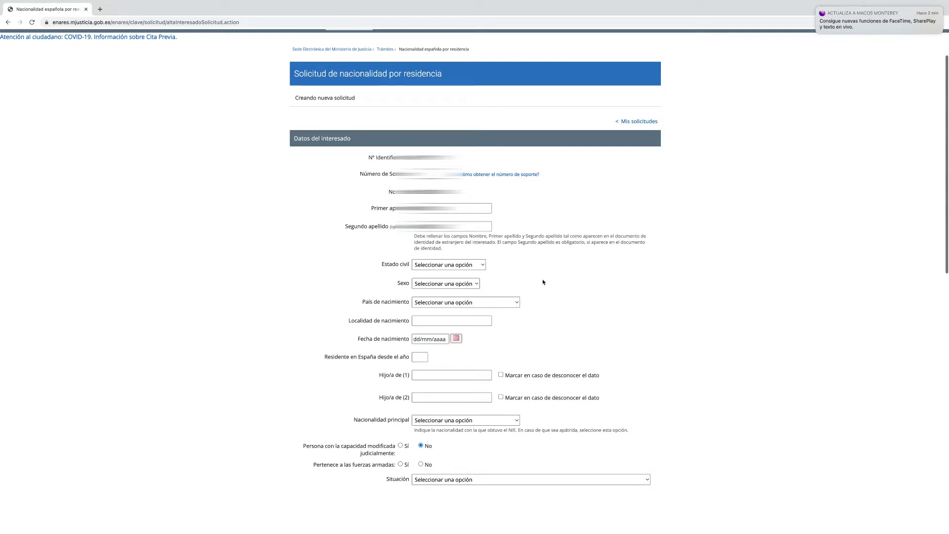
scroll(469, 224, down, 10)
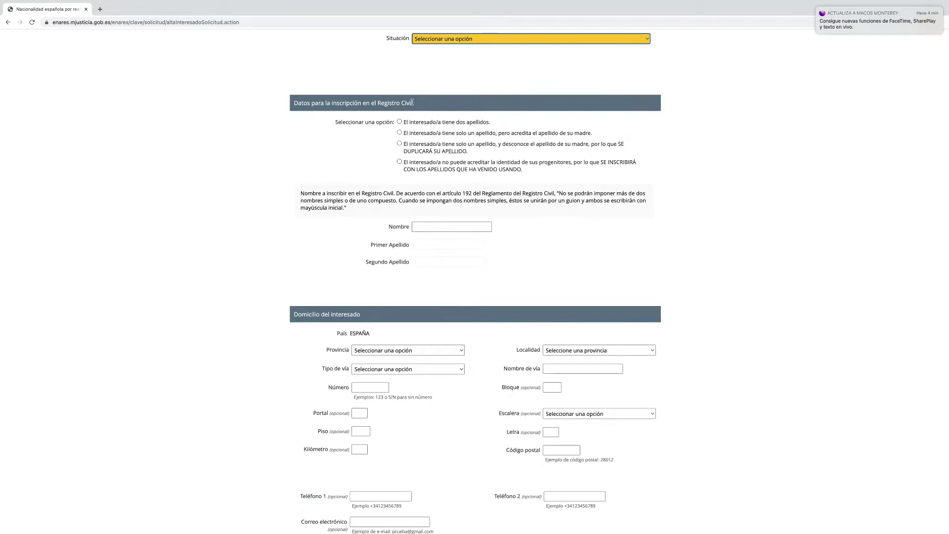
scroll(407, 126, down, 1)
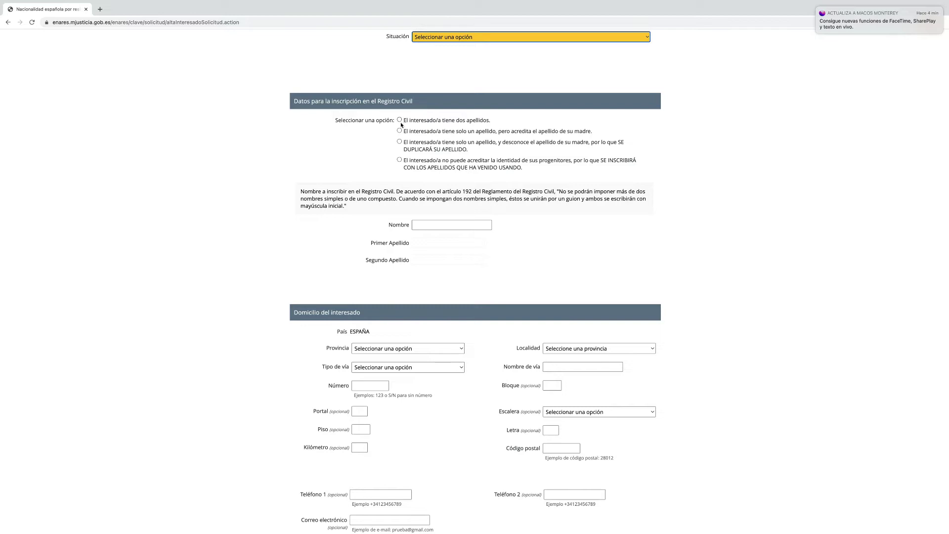
scroll(381, 147, down, 2)
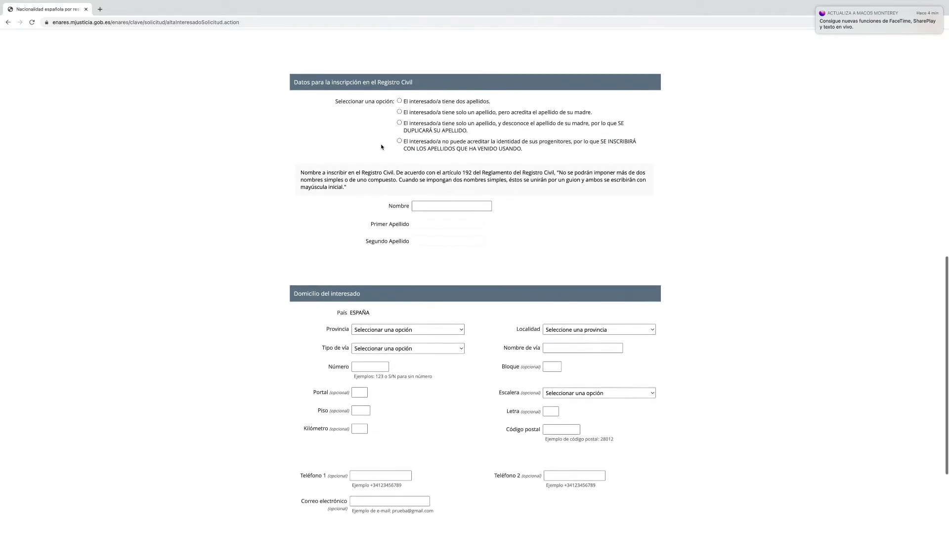
click(400, 101)
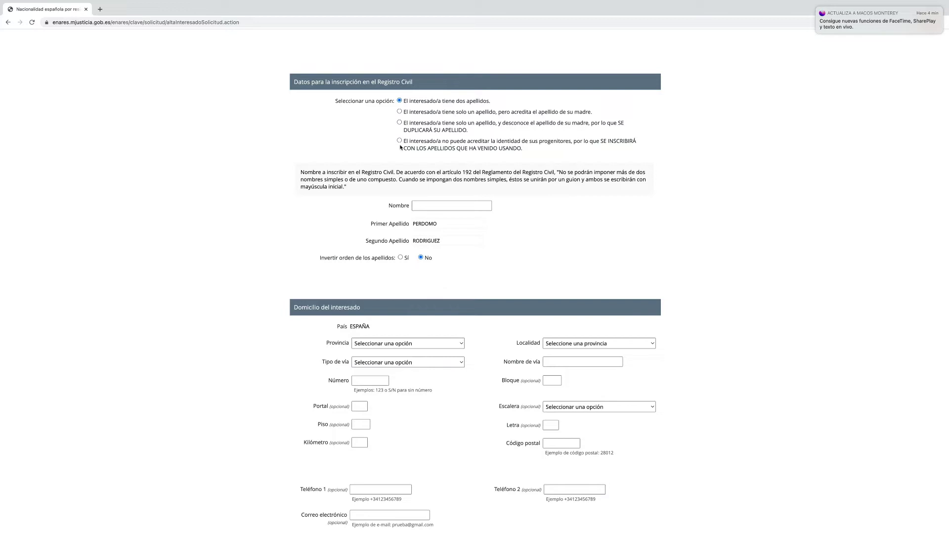
Enter the applicant's first name in the Registro Civil inscription data.
scroll(410, 160, up, 1)
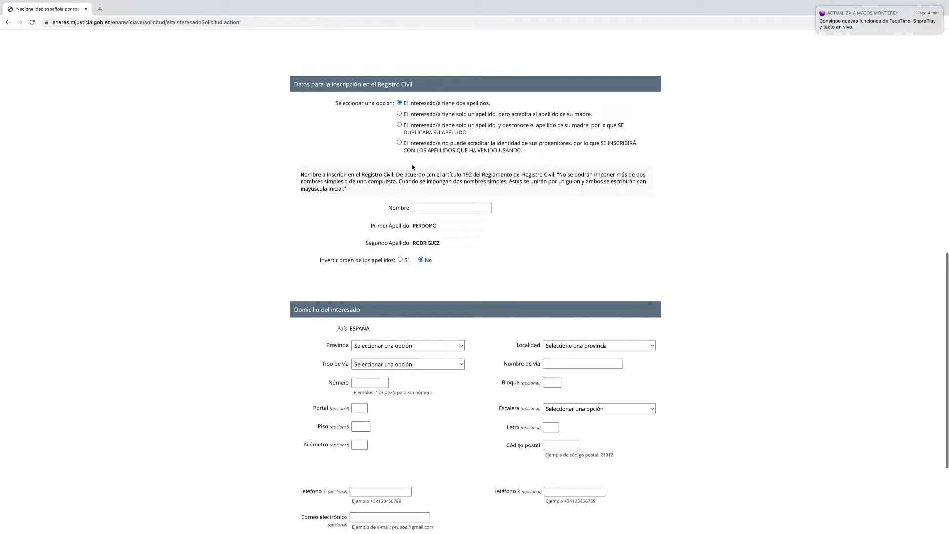
scroll(439, 220, down, 1)
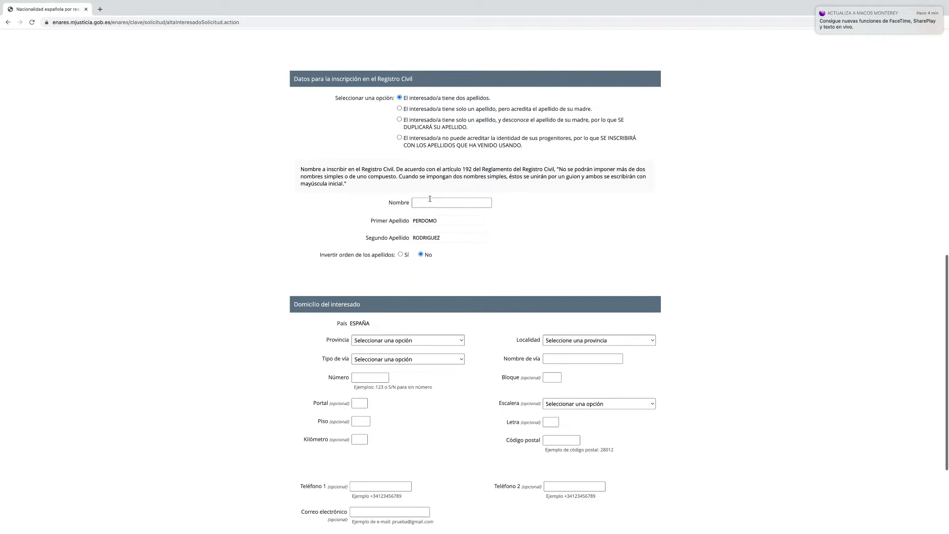
click(429, 199)
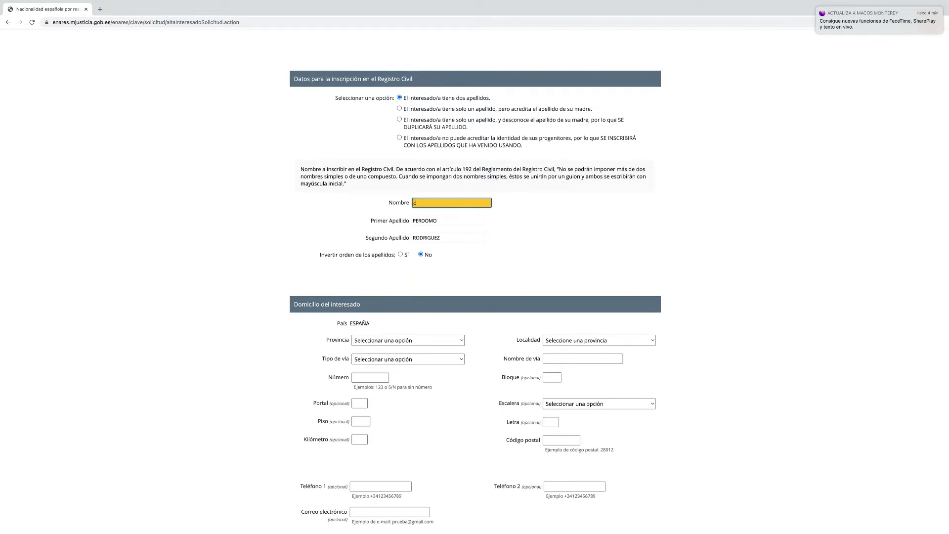
text(cesar)
key(Tab)
Open the choice of province in the applicant's home address section.
scroll(548, 216, down, 2)
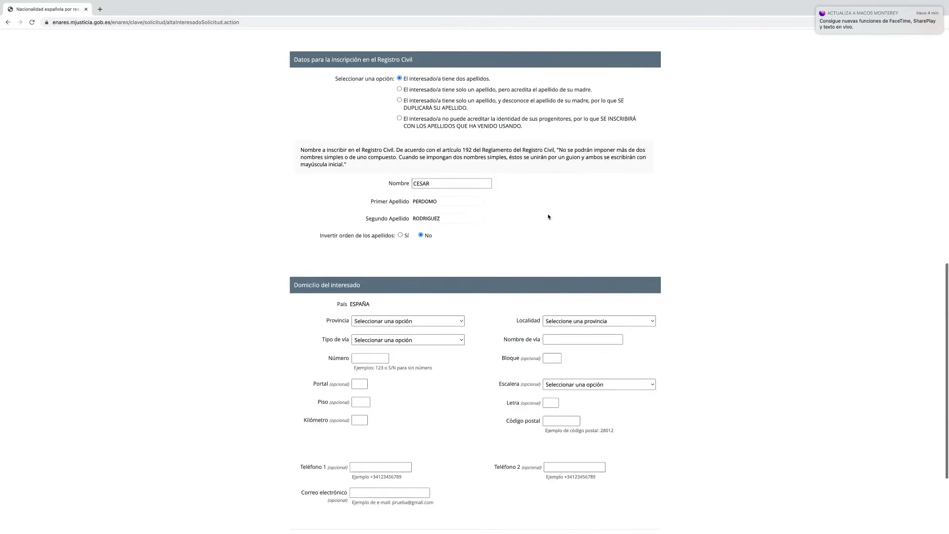
scroll(548, 217, down, 1)
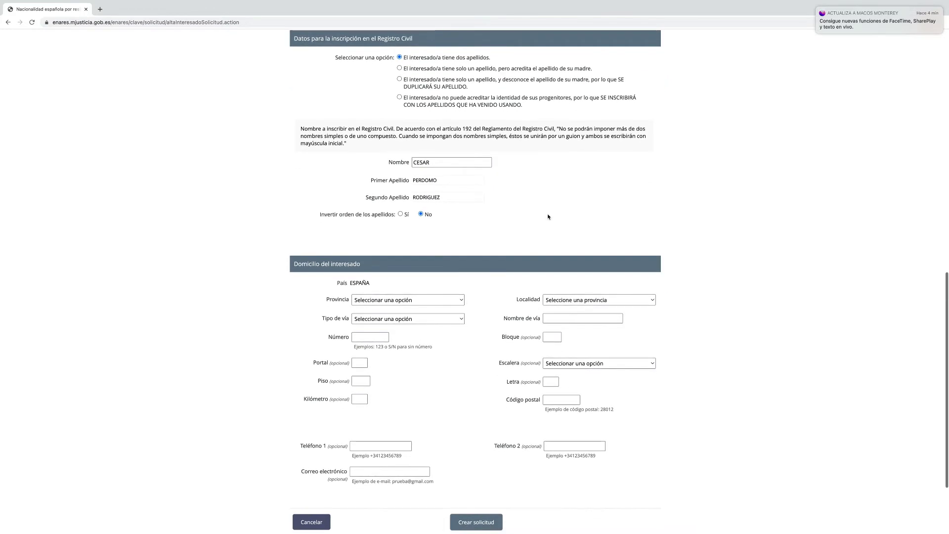
scroll(548, 217, down, 1)
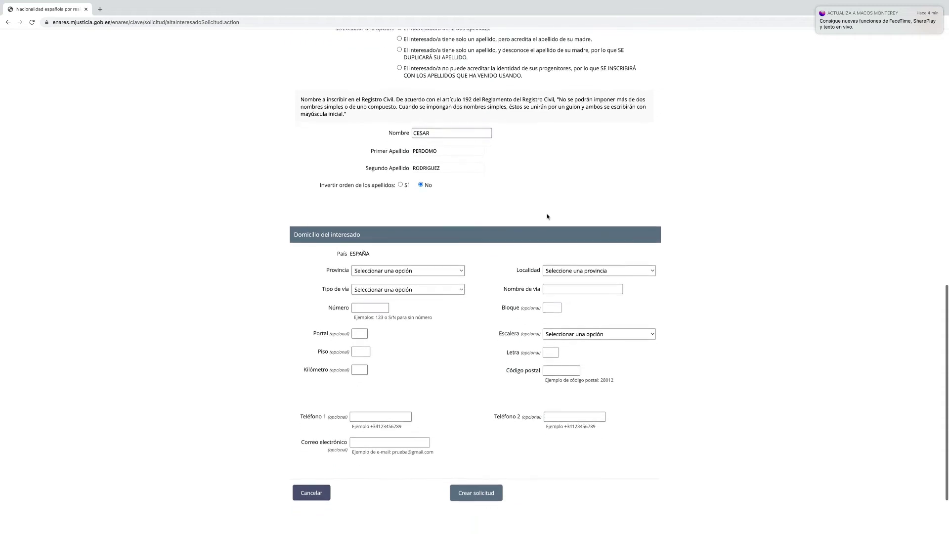
scroll(514, 186, down, 3)
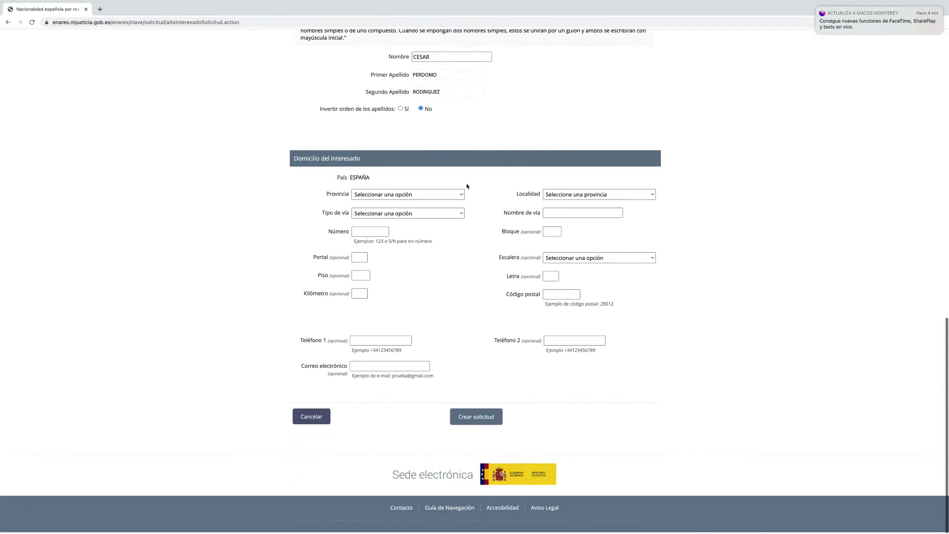
click(429, 195)
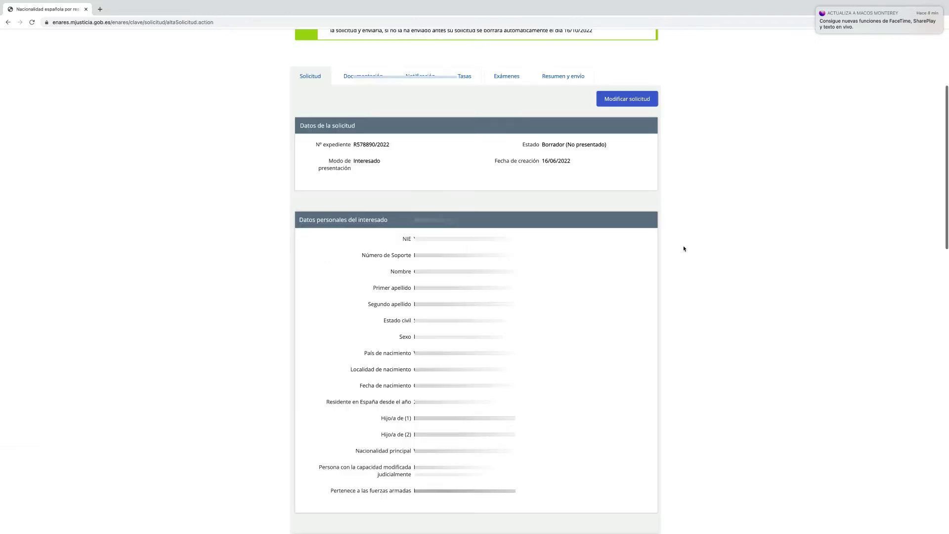
Review the draft application's data and open its Documentación section.
scroll(679, 247, down, 2)
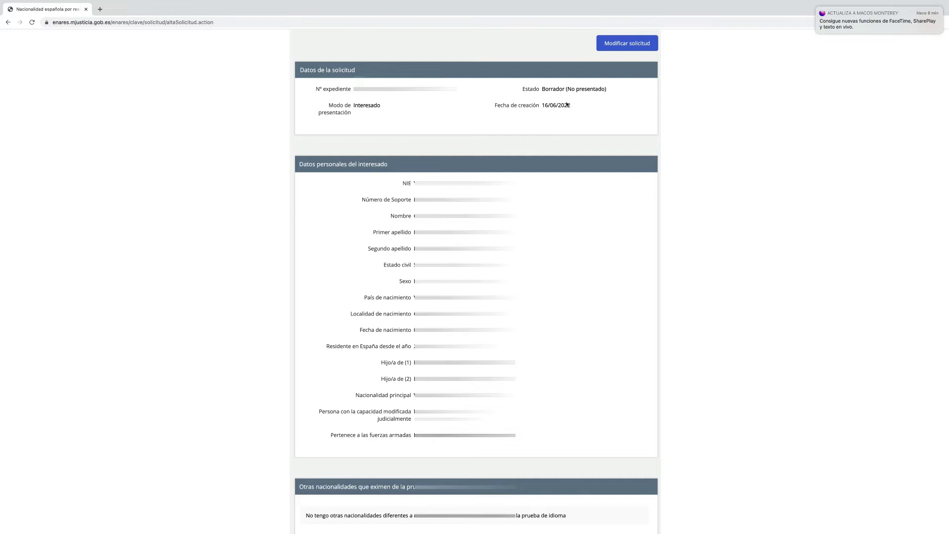
scroll(381, 272, up, 5)
click(364, 193)
Examine the mandatory and situation-dependent required documents and the notes on submitted documentation.
scroll(387, 200, down, 3)
drag(346, 203, 429, 207)
click(396, 155)
scroll(397, 154, down, 3)
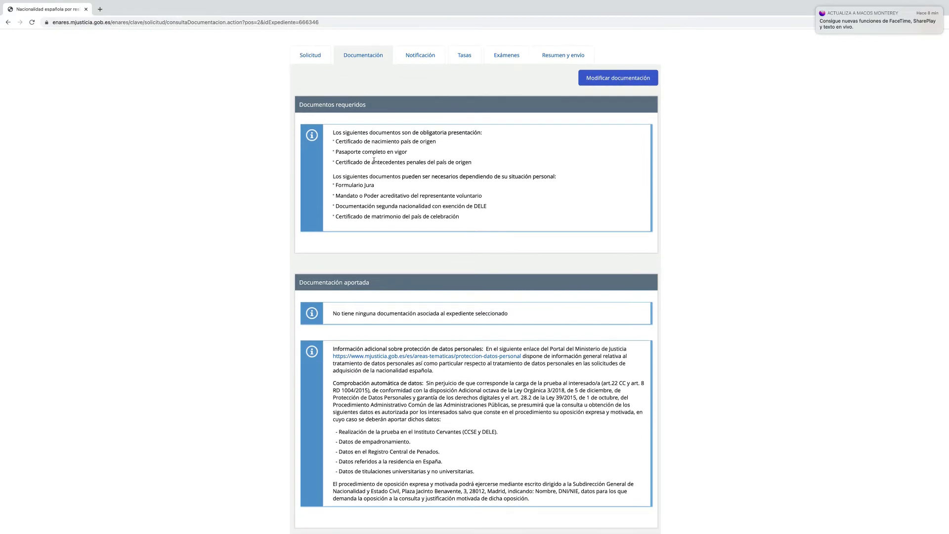
scroll(385, 174, down, 1)
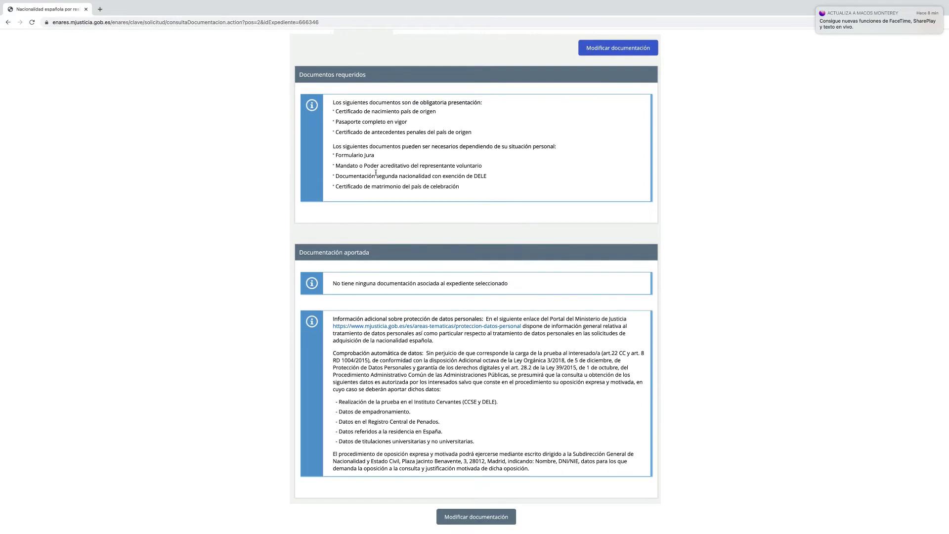
scroll(472, 186, down, 4)
scroll(434, 338, up, 4)
scroll(435, 336, down, 3)
Start modifying the documentation and set the document type to "Certificado de nacimiento país de origen".
click(476, 453)
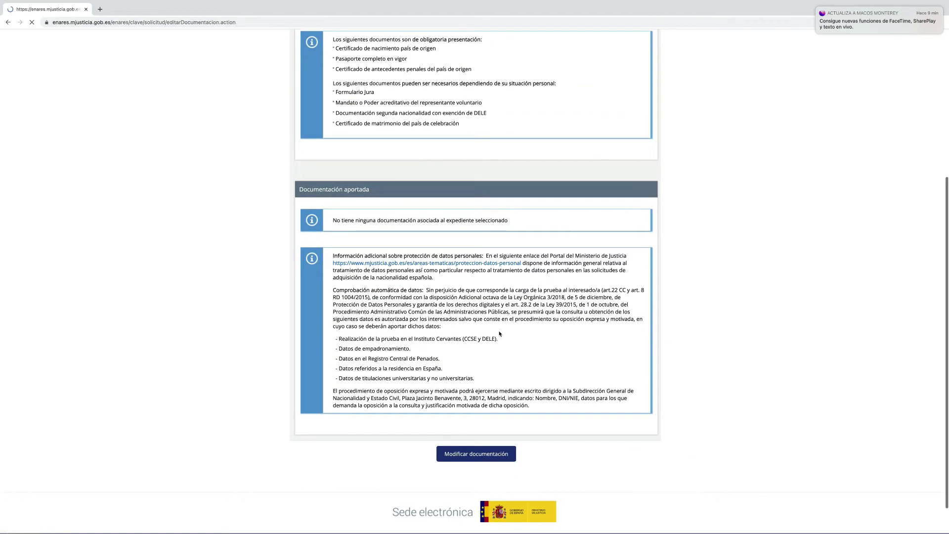
scroll(500, 330, down, 1)
click(478, 264)
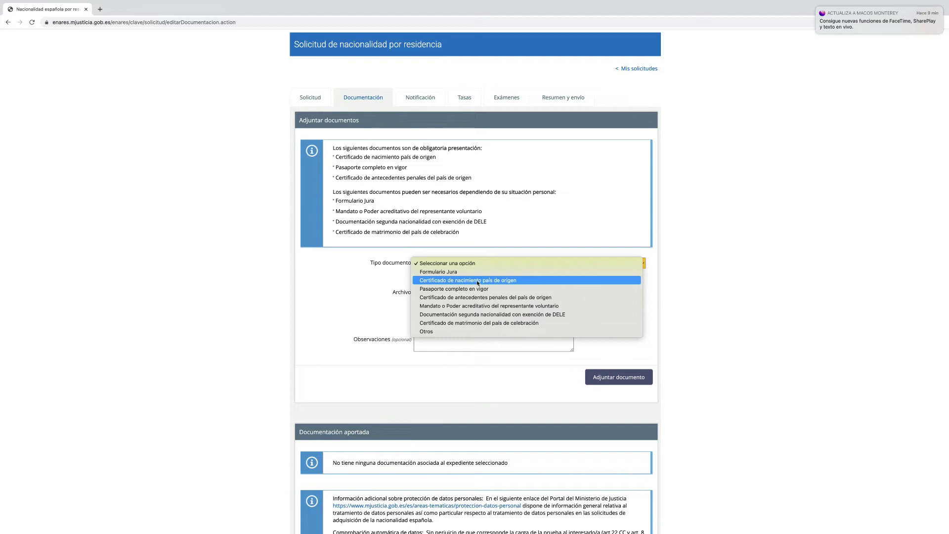
click(477, 281)
Select the apostilled birth certificate PDF from the documents folder on the desktop as the file to attach.
click(439, 320)
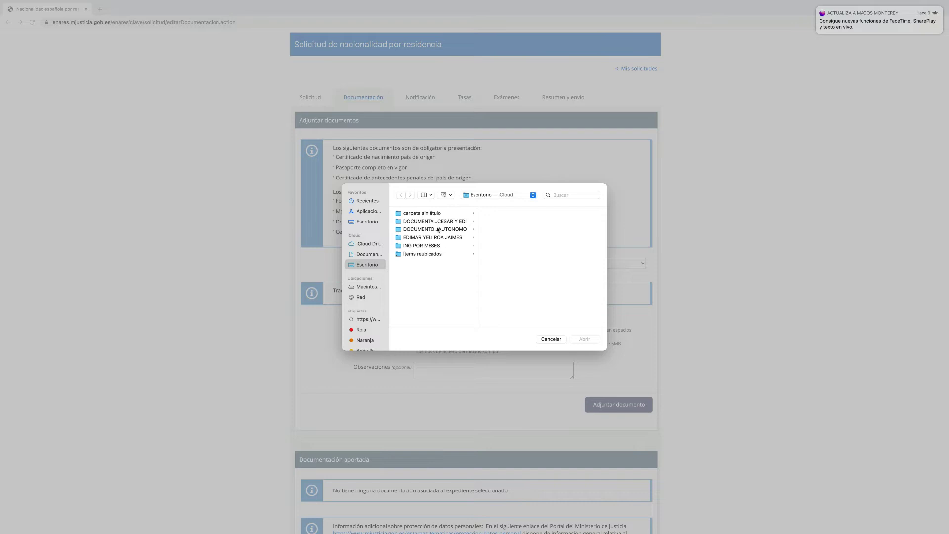
click(436, 223)
click(469, 243)
click(584, 338)
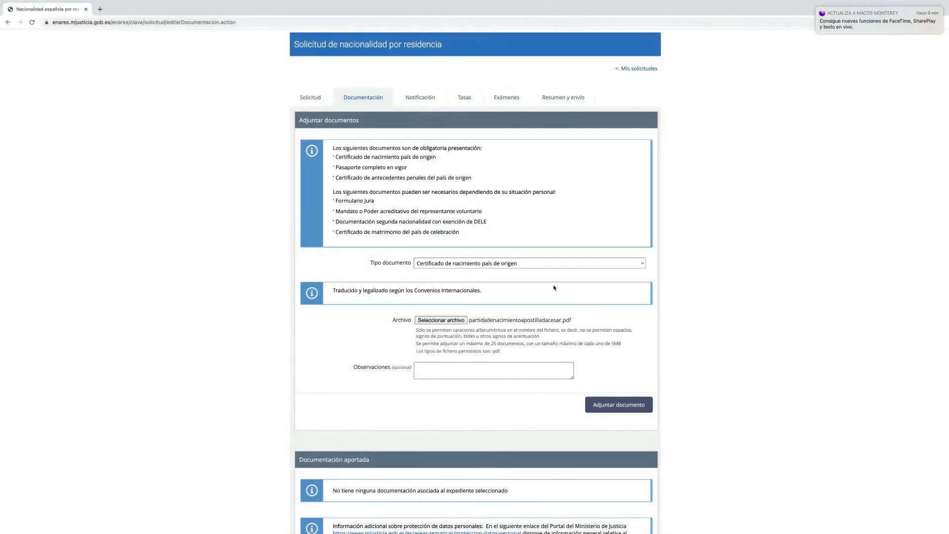
Enter the observation "PARTIDA DE NACIMIENTO APOSTILLADA" and attach the birth certificate to the application.
scroll(501, 324, up, 1)
click(445, 371)
text(PARTIDA DE NACIMINE)
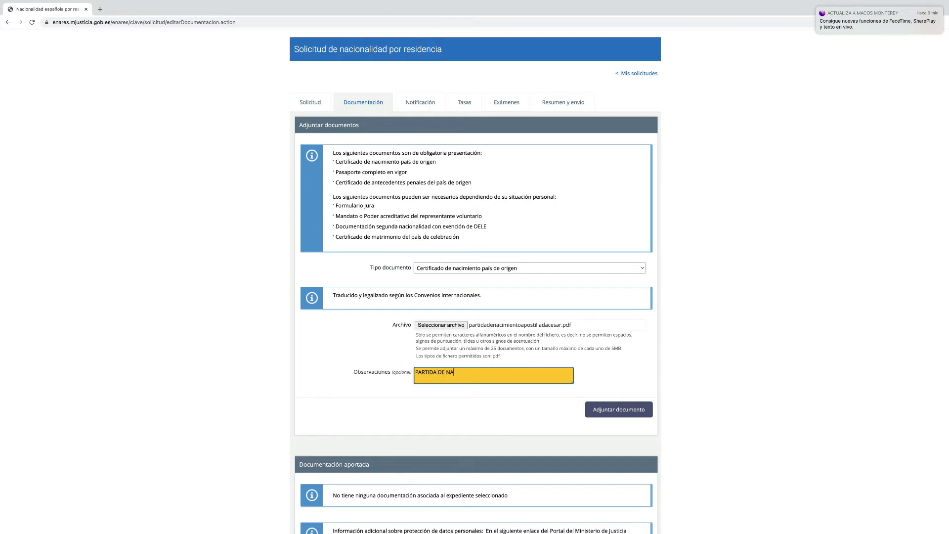
key(BackSpace)
text(MIENTO APOSTILLA)
text(DQA)
key(BackSpace)
key(BackSpace)
text(A)
scroll(557, 345, down, 1)
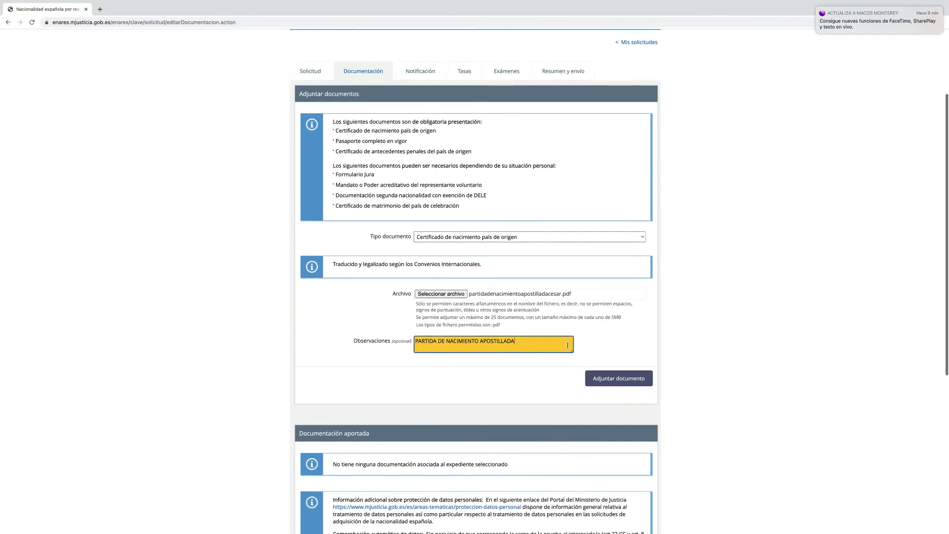
click(615, 381)
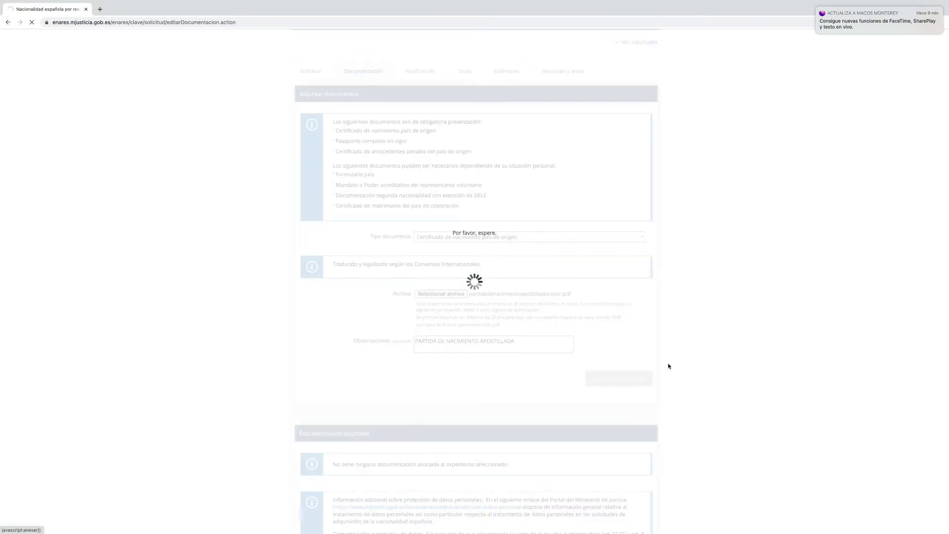
Set the next attachment's document type to "Pasaporte completo en vigor".
scroll(668, 366, down, 2)
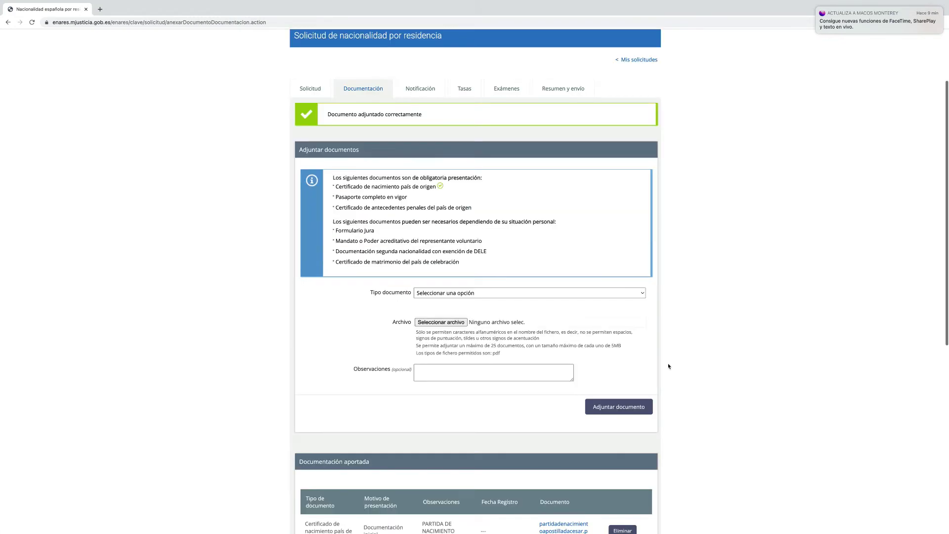
click(523, 296)
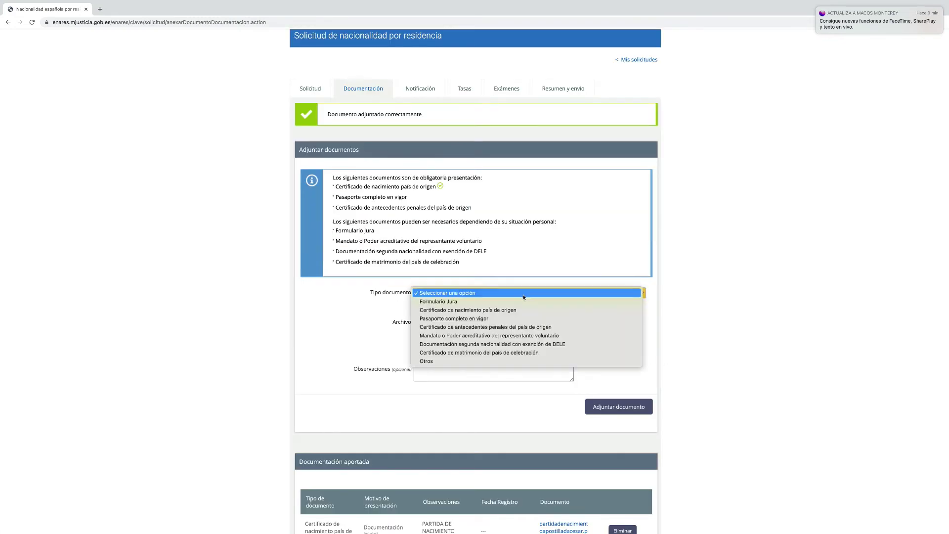
click(485, 321)
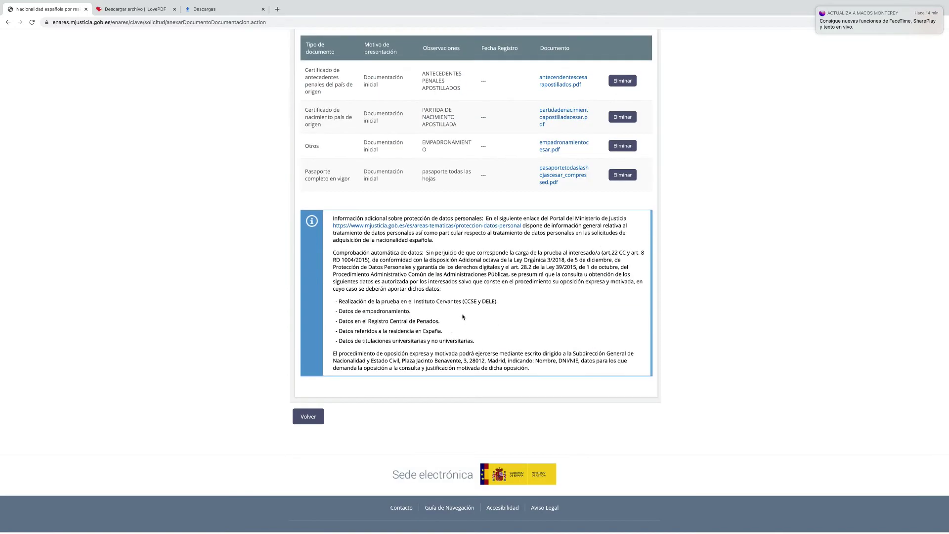
Leave the document attachment form and review the required and submitted documents in the documentation overview.
click(309, 416)
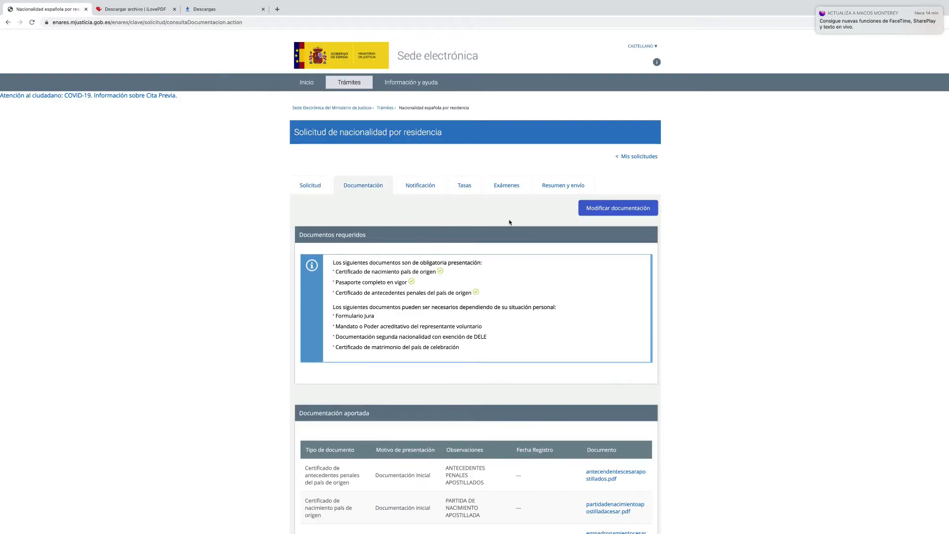
scroll(443, 213, down, 5)
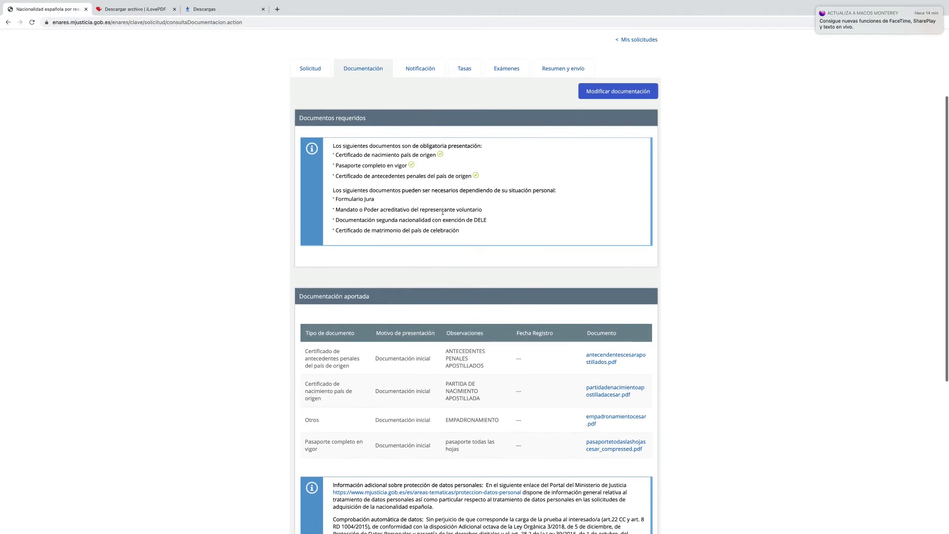
scroll(442, 212, up, 5)
Save the notification data with the option to receive electronic notifications accepted.
click(422, 185)
scroll(396, 285, down, 3)
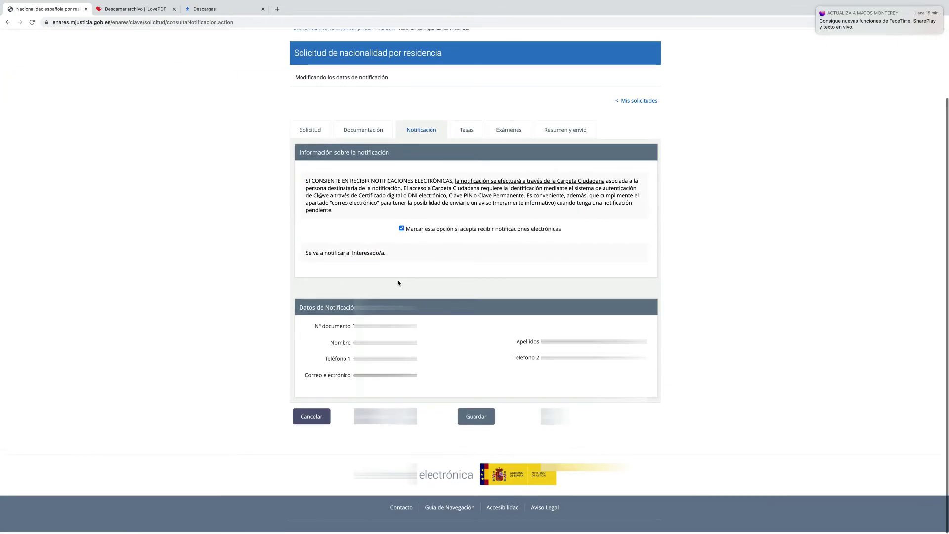
scroll(451, 435, up, 1)
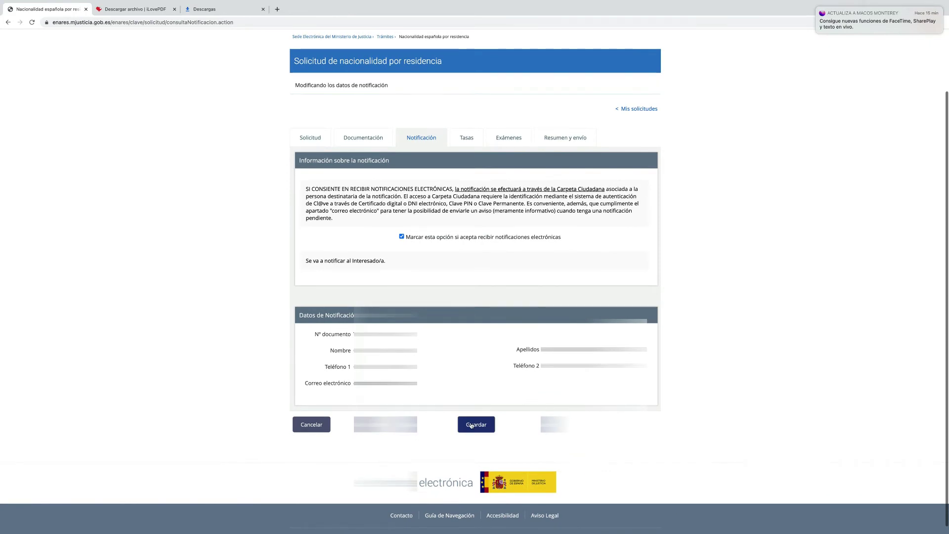
click(471, 426)
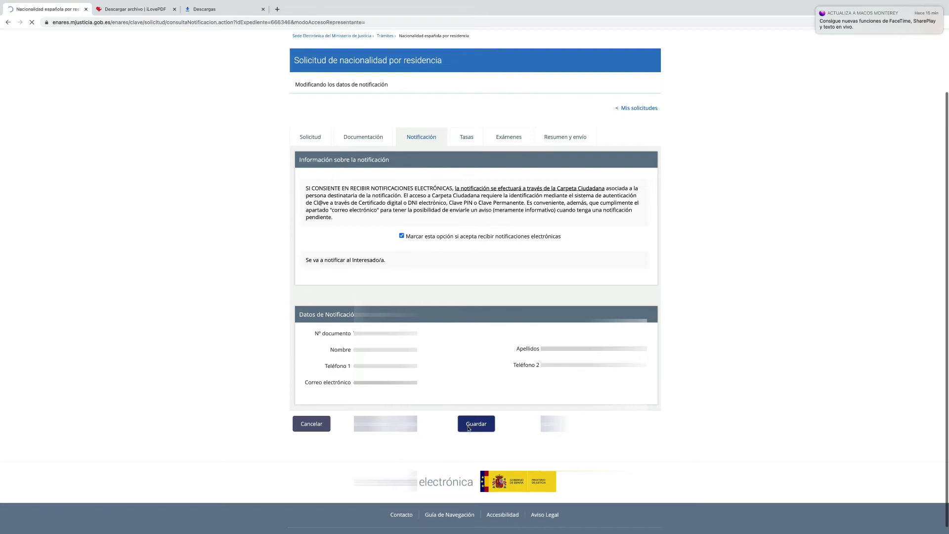
In the exams section, choose to provide a social knowledge test and attach pruebanacionalidad.pdf as the CCSE proof.
click(467, 233)
click(507, 185)
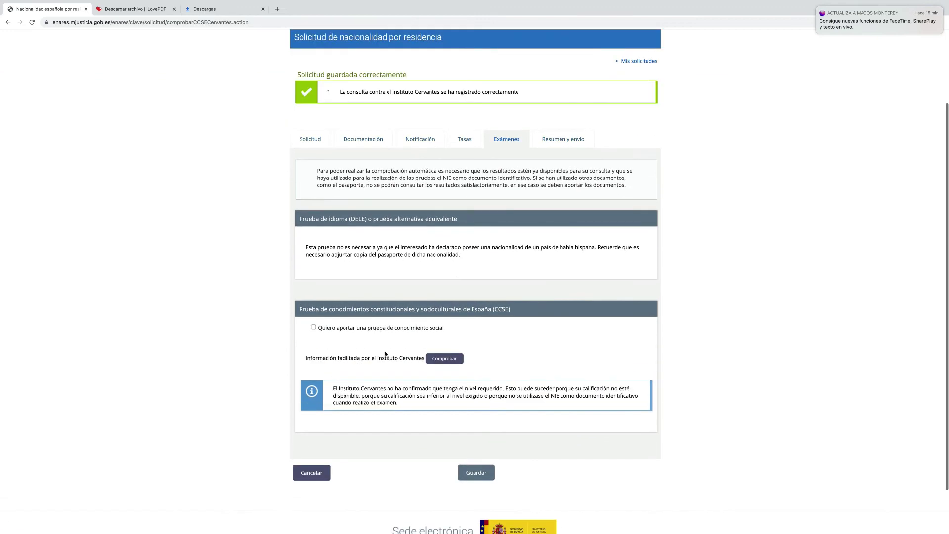
click(313, 328)
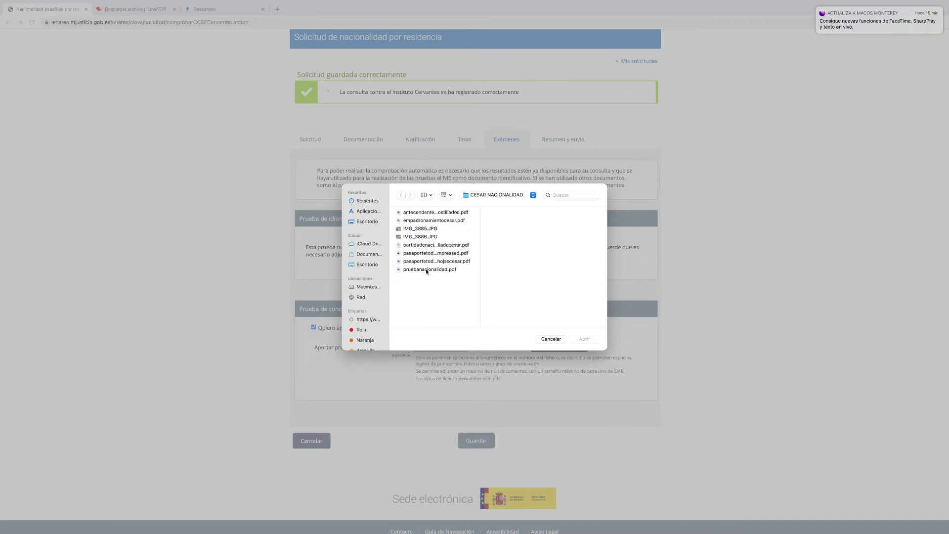
click(428, 270)
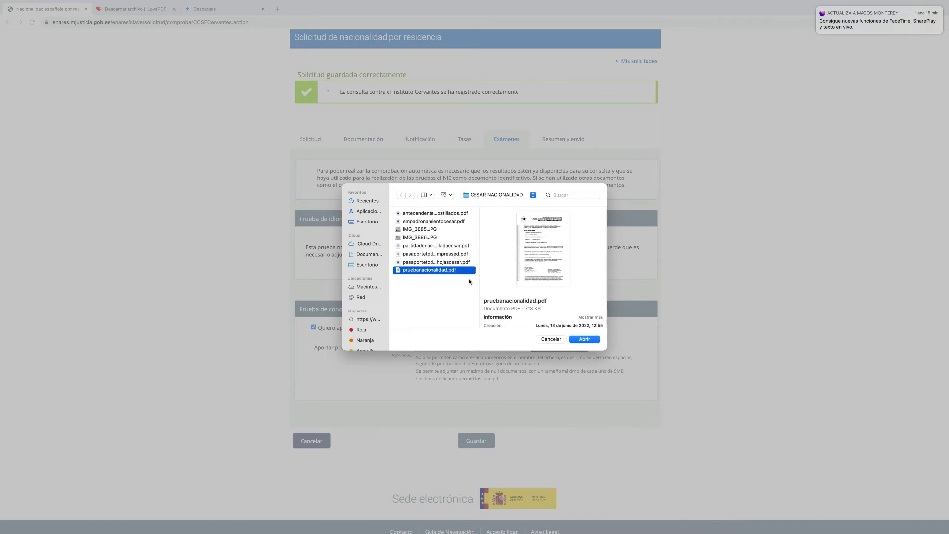
click(584, 340)
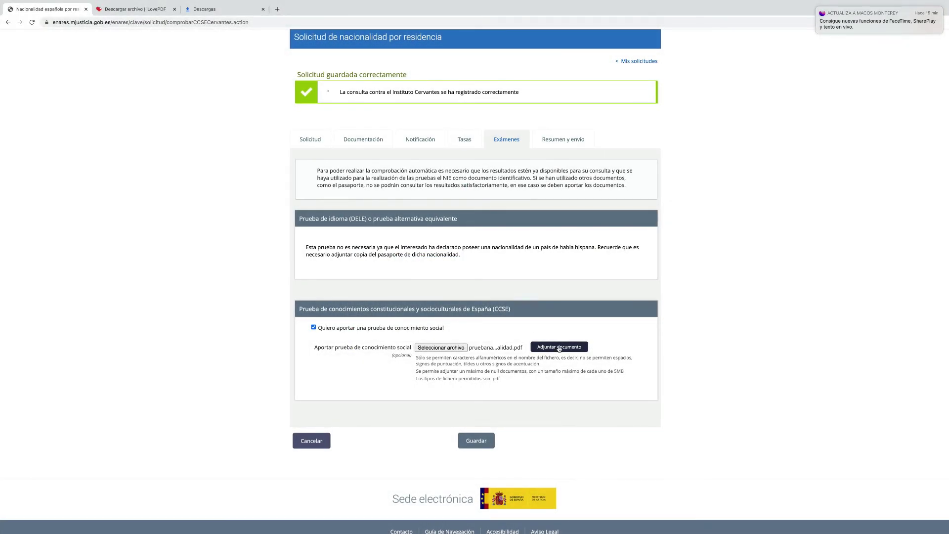
click(559, 347)
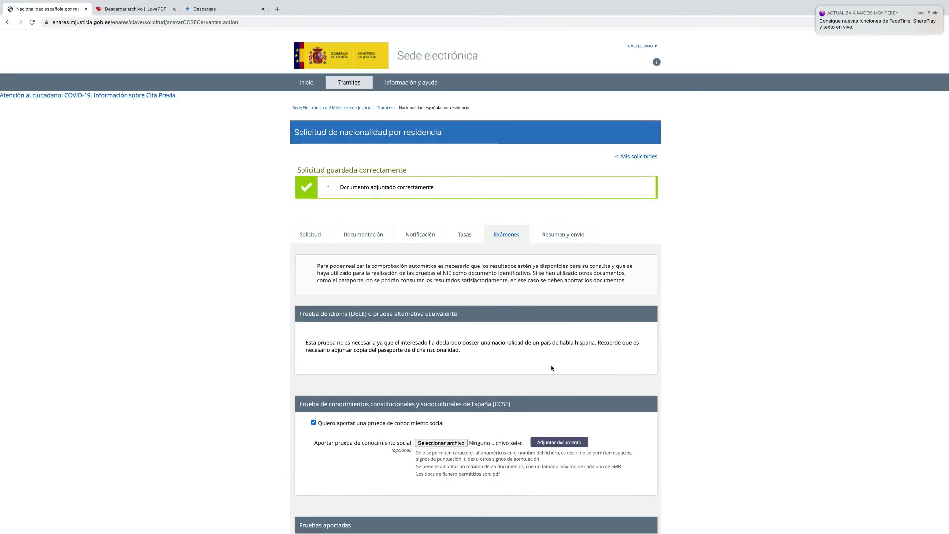
Save the exams section with the attached CCSE certificate.
scroll(551, 368, down, 3)
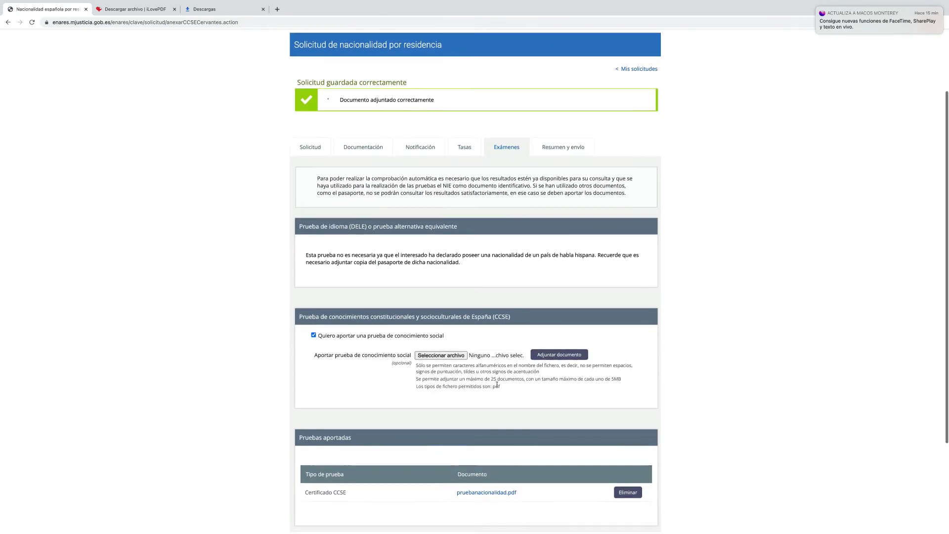
scroll(497, 384, down, 3)
click(476, 429)
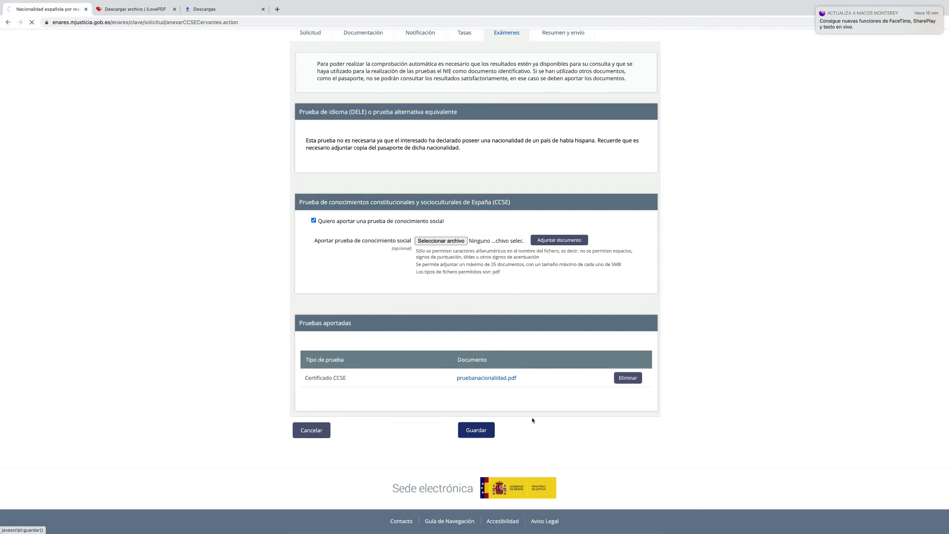
scroll(470, 395, down, 3)
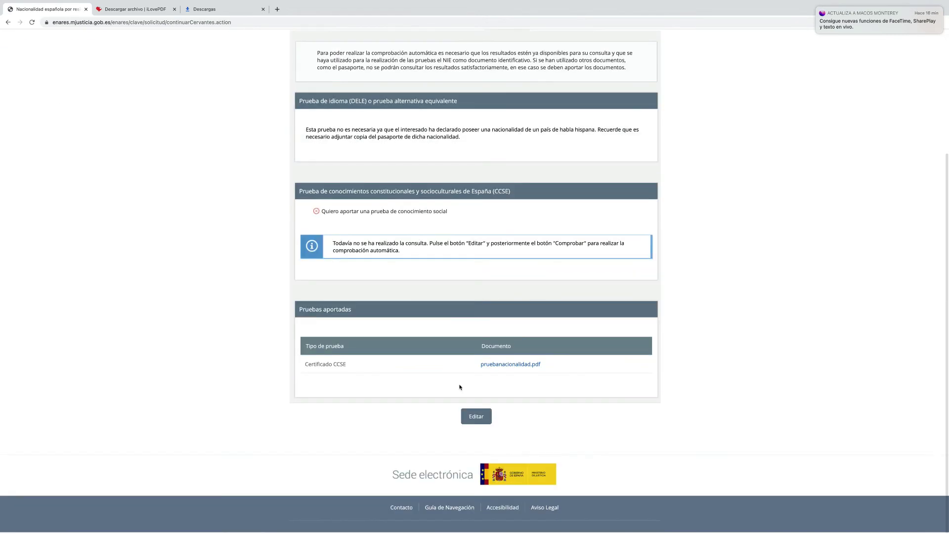
Choose electronic payment through the payment gateway as the fee payment method and start the payment.
scroll(462, 383, up, 3)
click(464, 139)
click(314, 247)
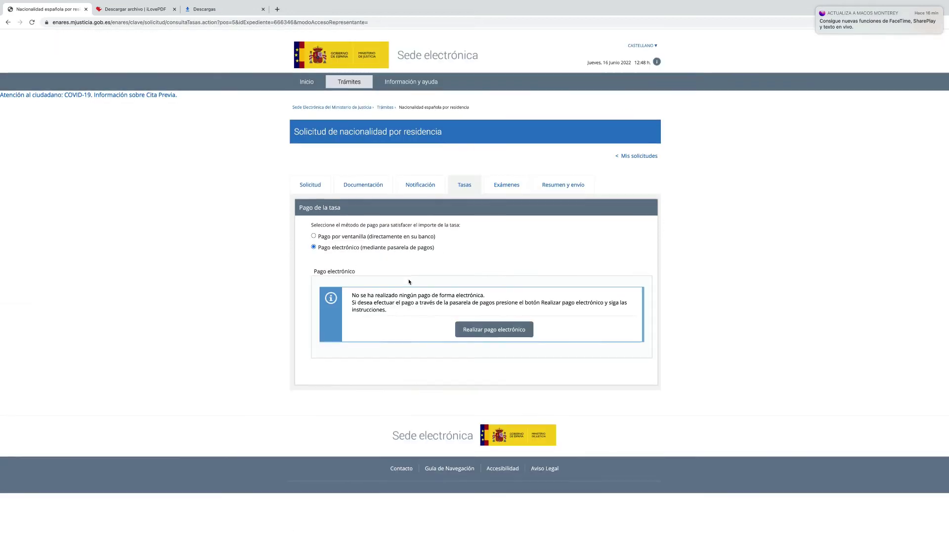
click(472, 330)
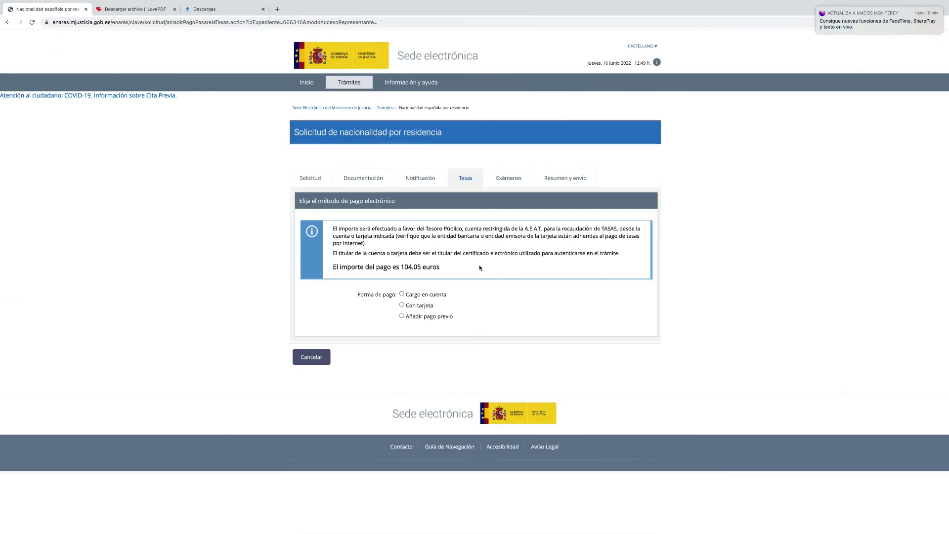
Pay the fee by account charge ("Cargo en cuenta"), entering the IBAN account number.
click(402, 295)
click(444, 350)
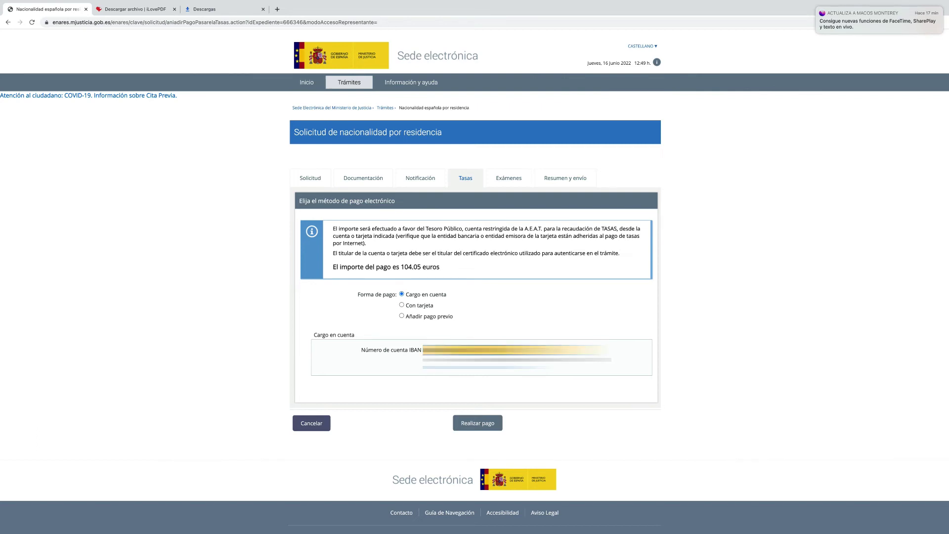
click(483, 427)
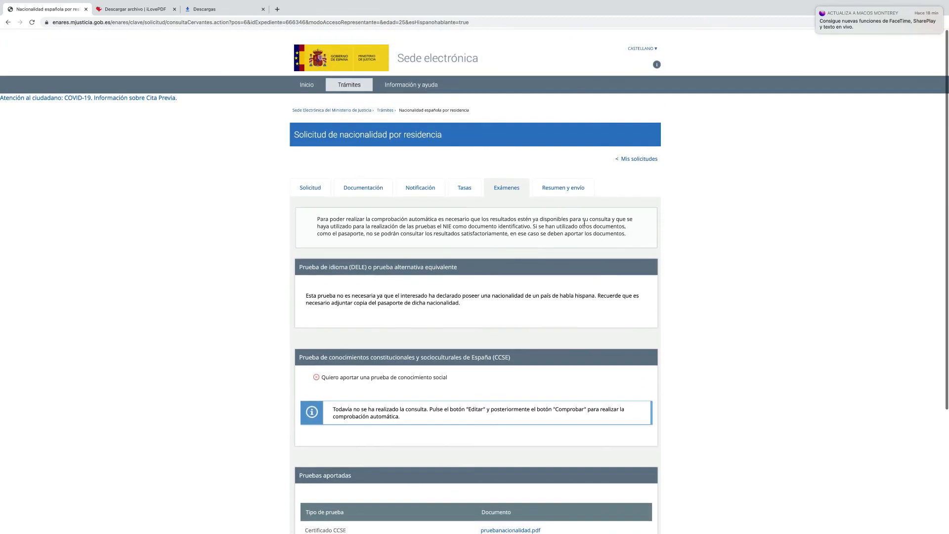
Review the application summary, including notification data, submitted documents, exams and fee payment.
click(563, 184)
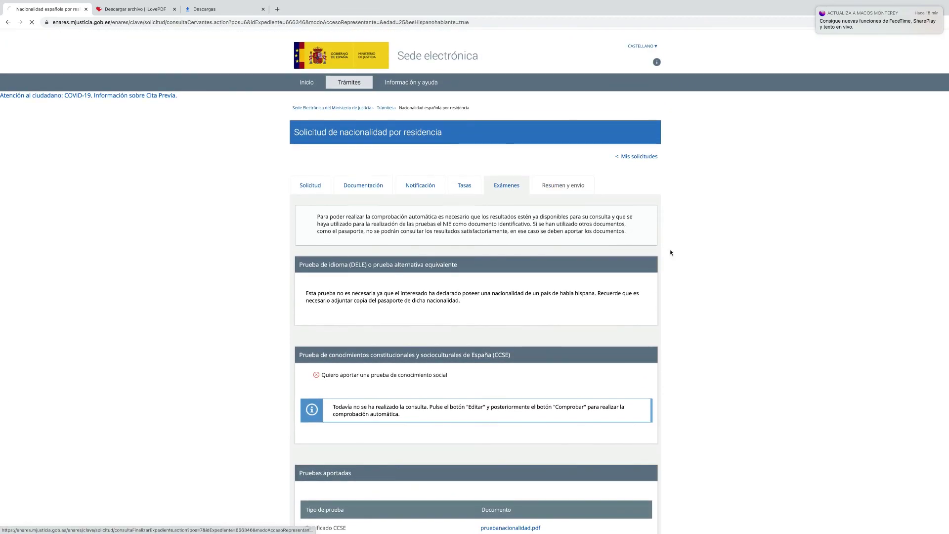
scroll(650, 262, down, 15)
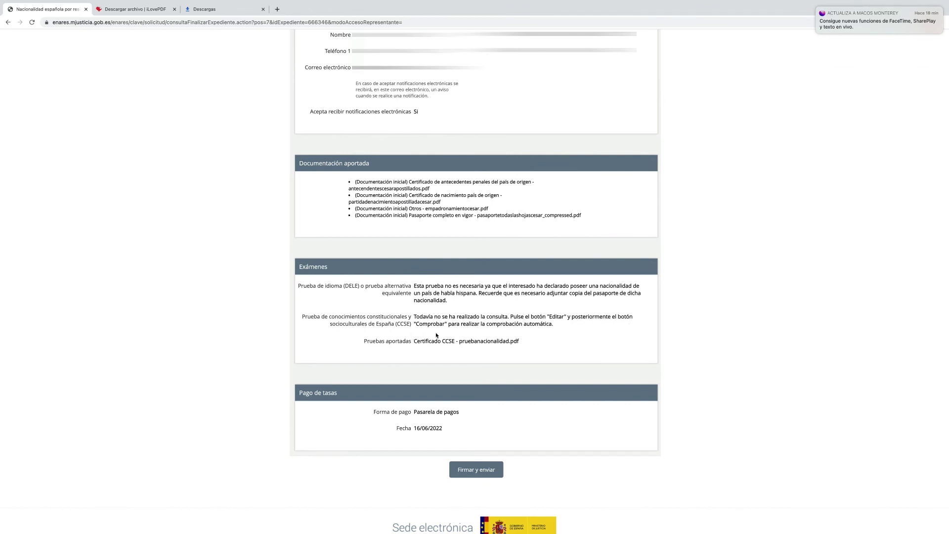
scroll(534, 343, down, 2)
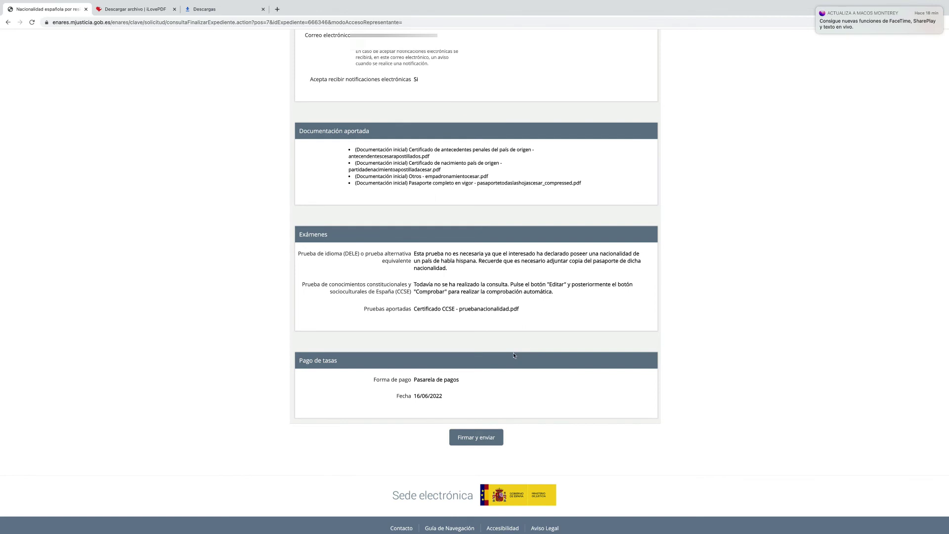
Sign and send the application, accepting the signature notice and always allowing the site to open AutoFirma.
click(470, 441)
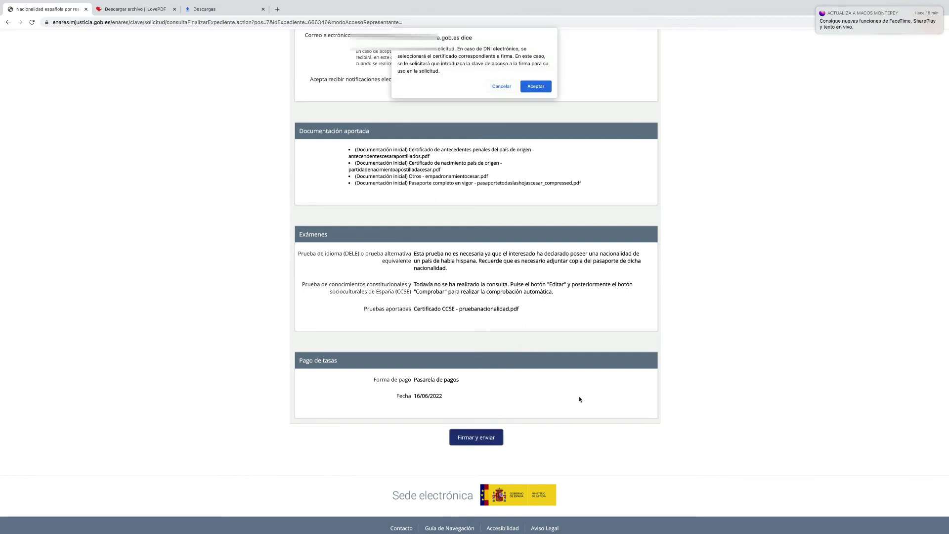
click(538, 86)
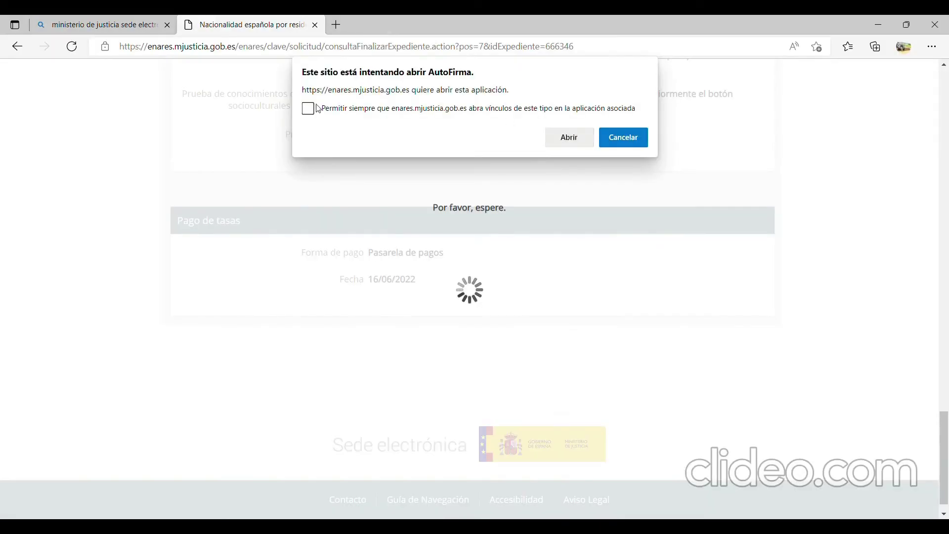
click(307, 108)
click(569, 137)
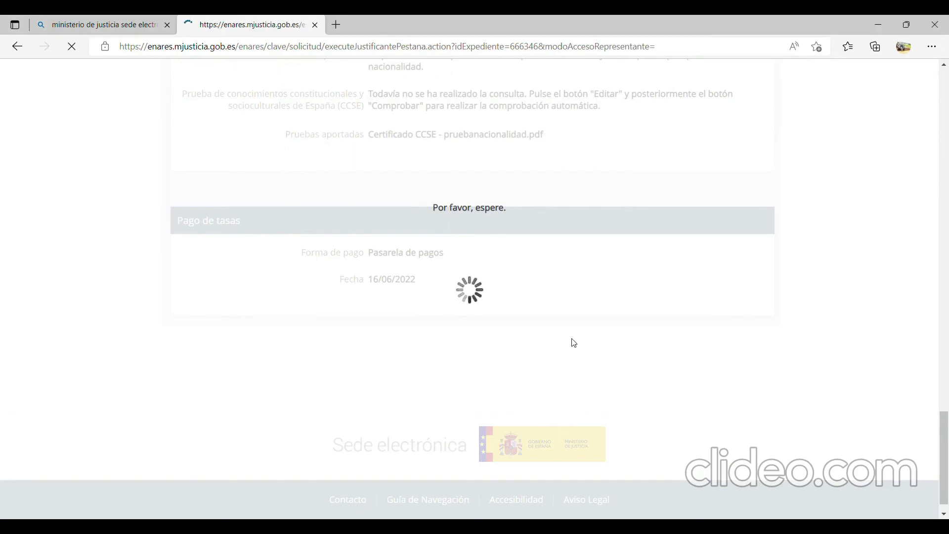
Examine the application's receipt entry with its registration details and downloadable document.
scroll(573, 342, down, 3)
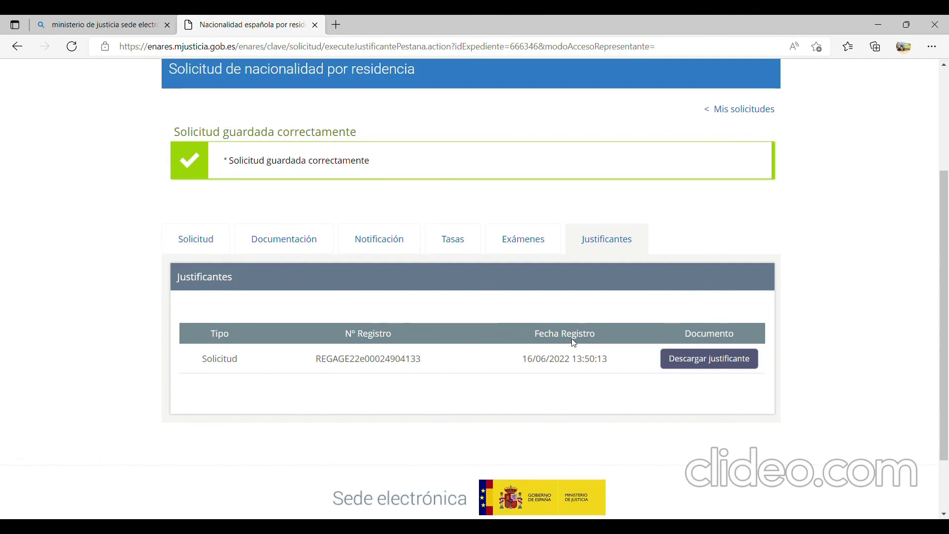
scroll(574, 342, up, 1)
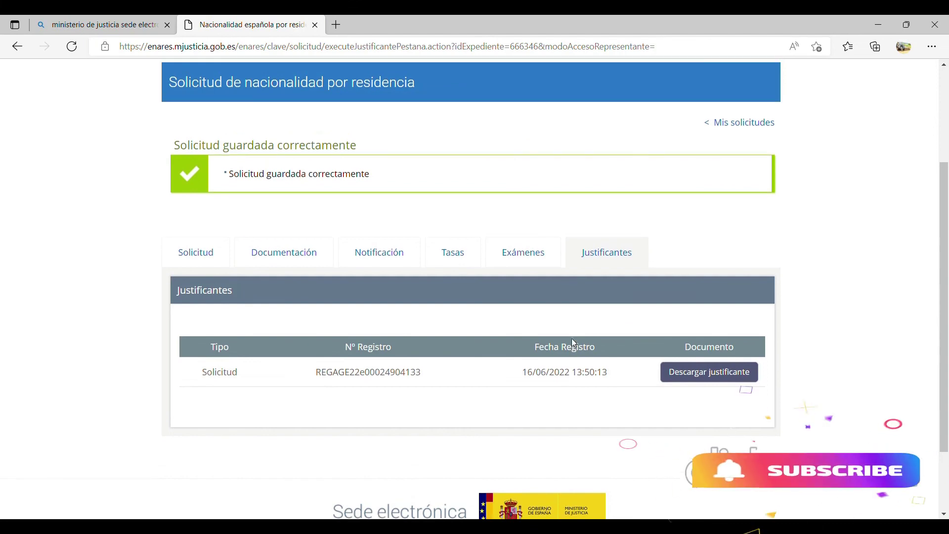
scroll(574, 342, up, 1)
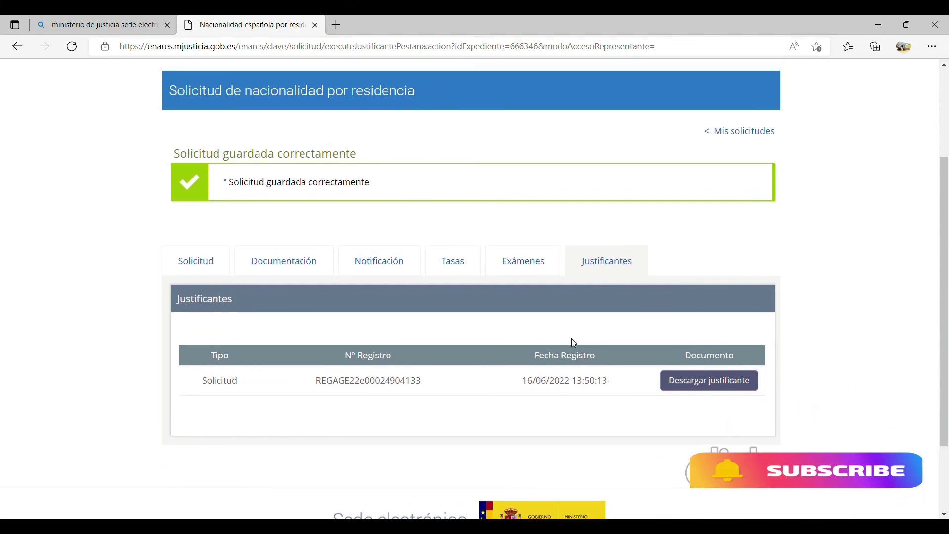
scroll(573, 343, up, 1)
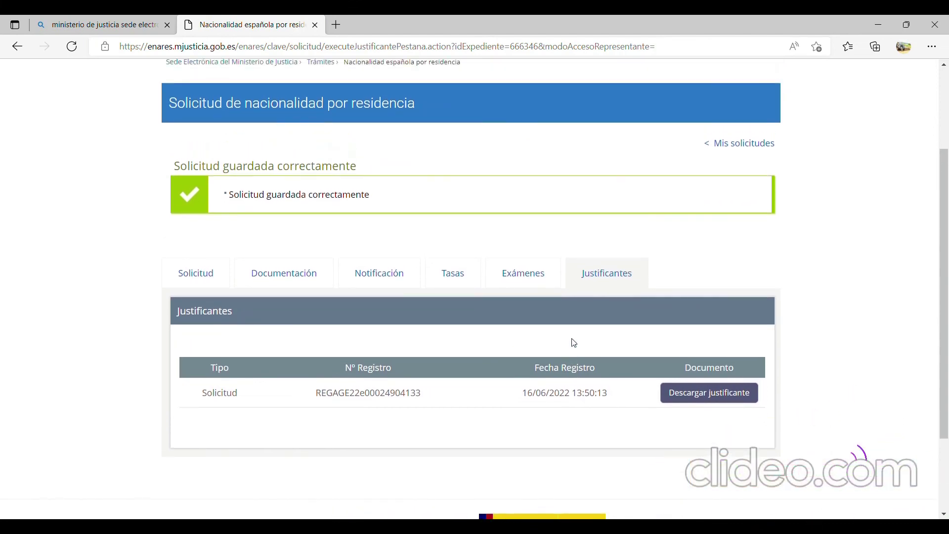